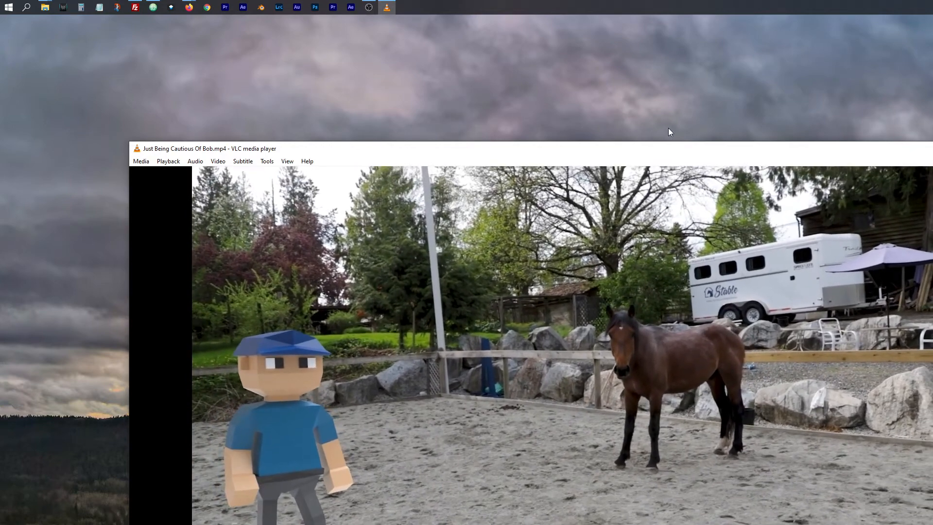
Play Just Being Cautious Of Bob.mp4 in the media player from near the beginning to near the end.
{"action": "left_click_drag", "start_coordinate": [650, 152], "coordinate": [538, 52]}
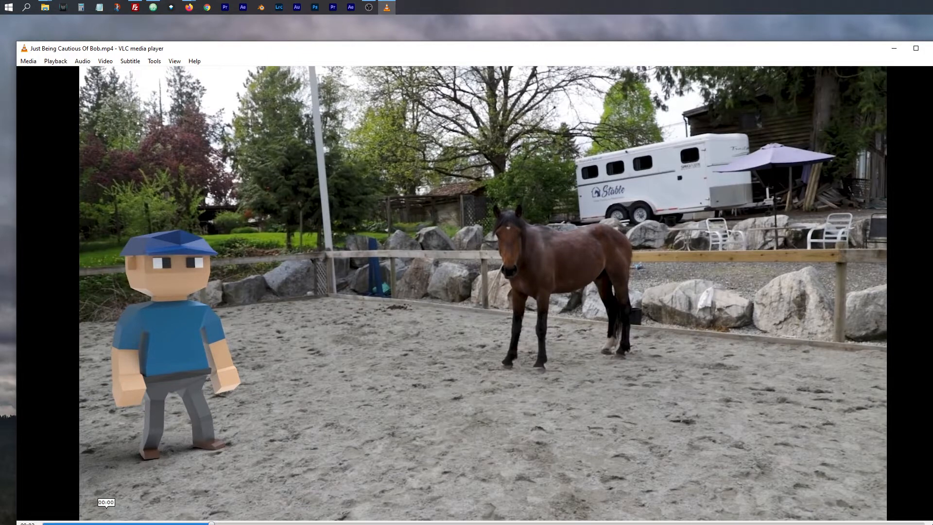
{"action": "left_click", "coordinate": [51, 523]}
{"action": "left_click_drag", "start_coordinate": [52, 523], "coordinate": [917, 523]}
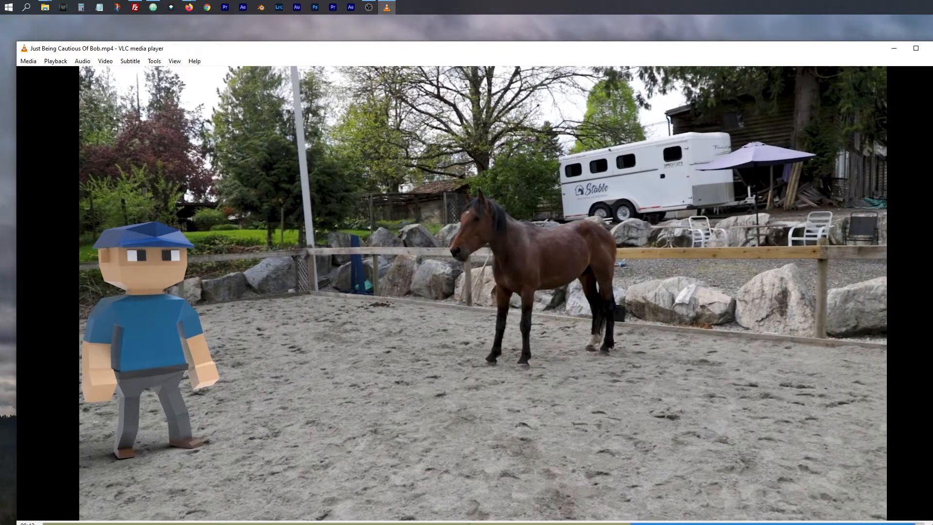
{"action": "key", "text": "space"}
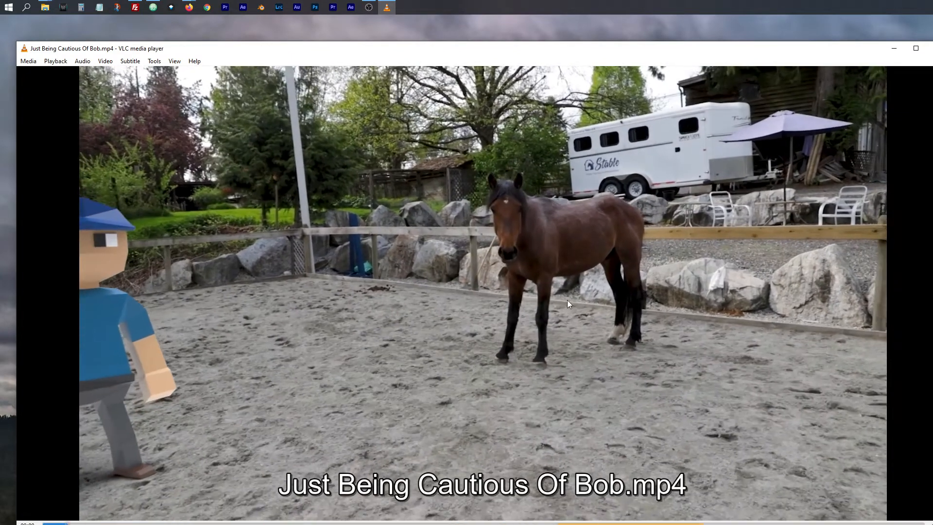
Close the media player and launch Adobe Premiere Pro.
{"action": "left_click", "coordinate": [931, 48]}
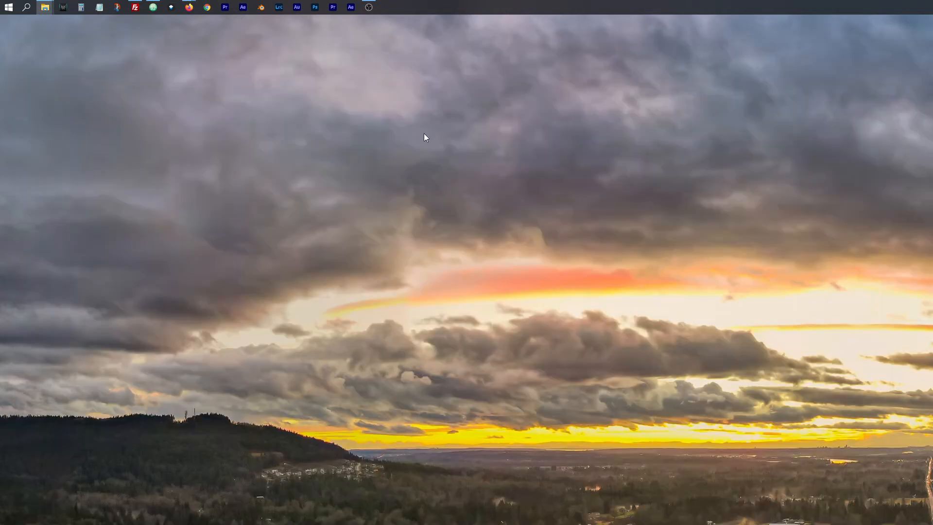
{"action": "left_click", "coordinate": [336, 3]}
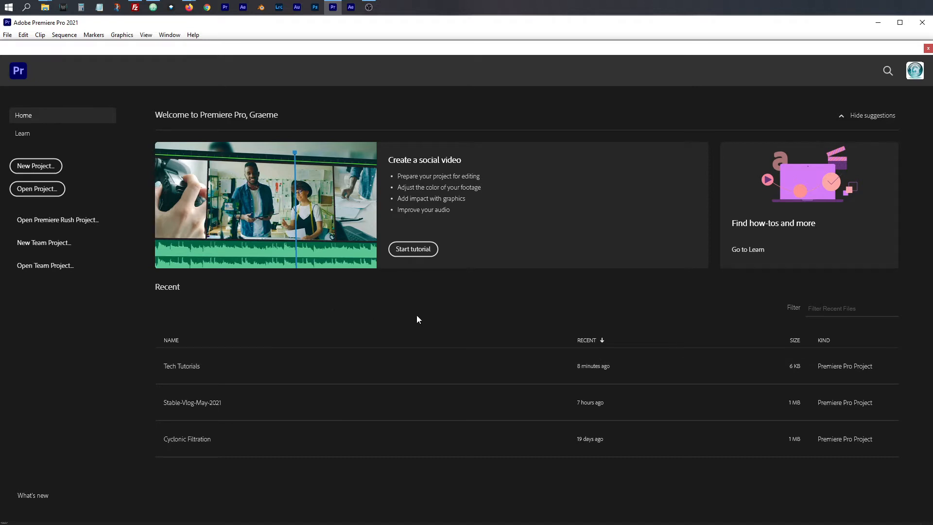
Examine a new project's location, renderer and scratch disk options, and cancel without creating the project.
{"action": "left_click", "coordinate": [42, 168]}
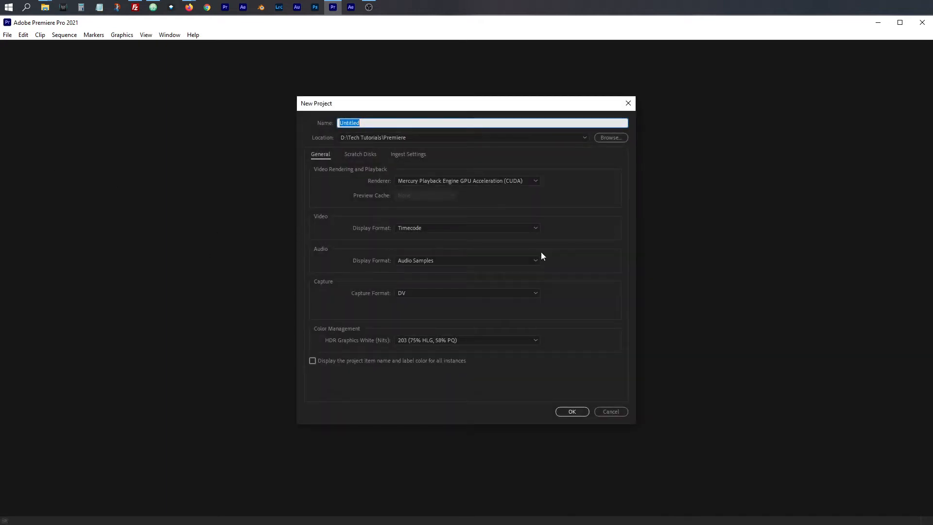
{"action": "left_click_drag", "start_coordinate": [481, 104], "coordinate": [442, 102]}
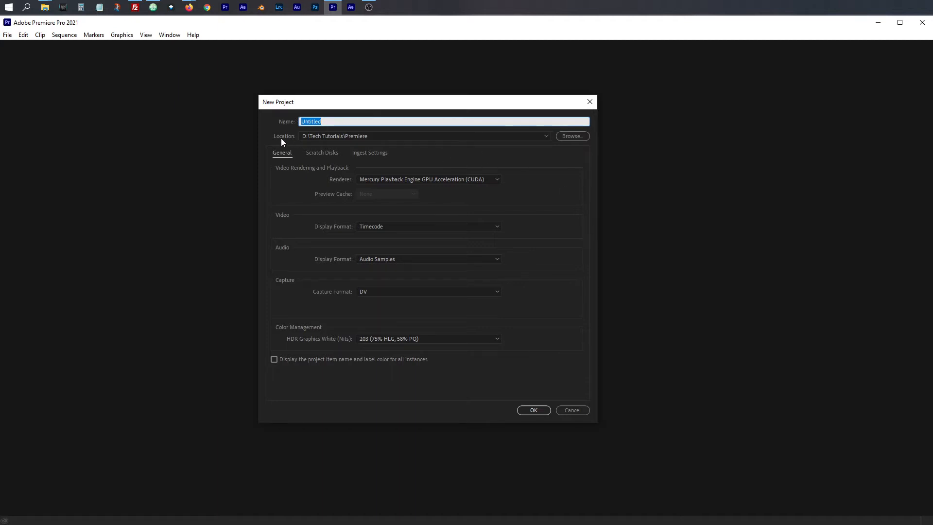
{"action": "left_click", "coordinate": [562, 138]}
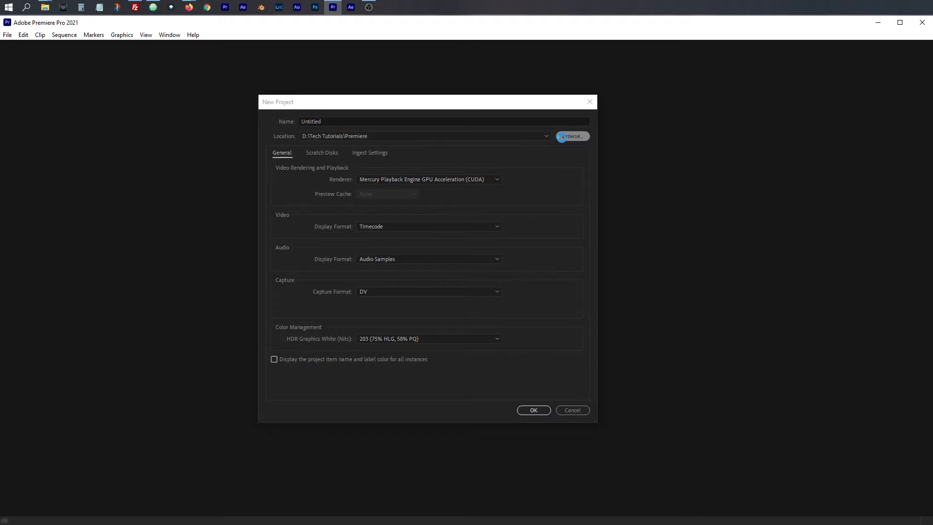
{"action": "left_click", "coordinate": [807, 524]}
{"action": "left_click", "coordinate": [391, 136]}
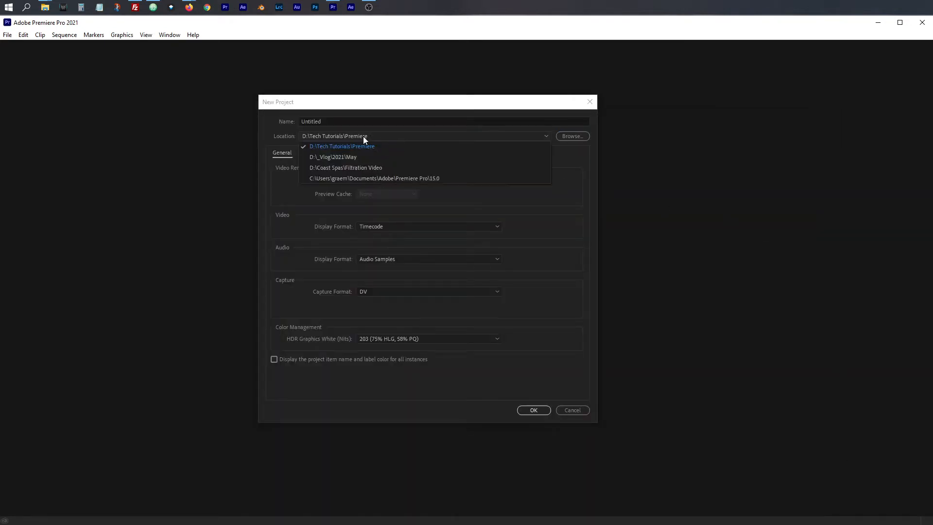
{"action": "left_click", "coordinate": [405, 108]}
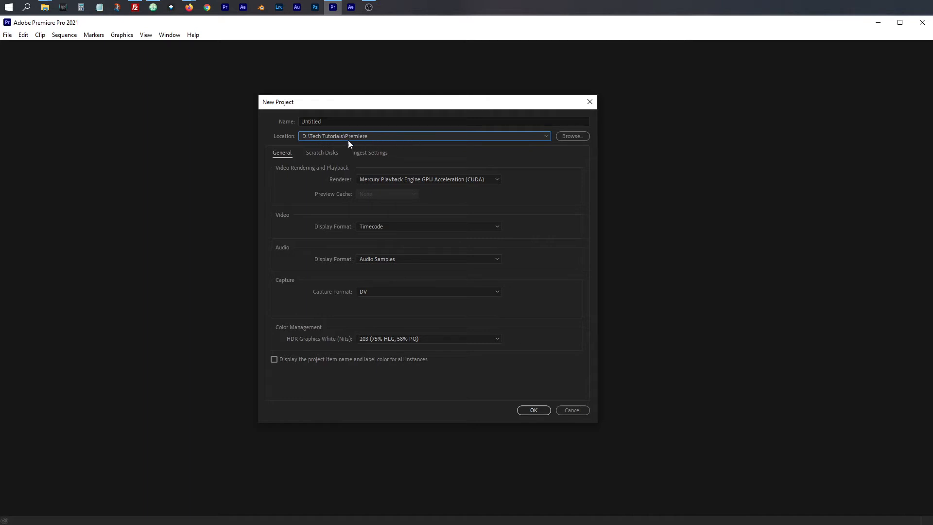
{"action": "left_click", "coordinate": [483, 181]}
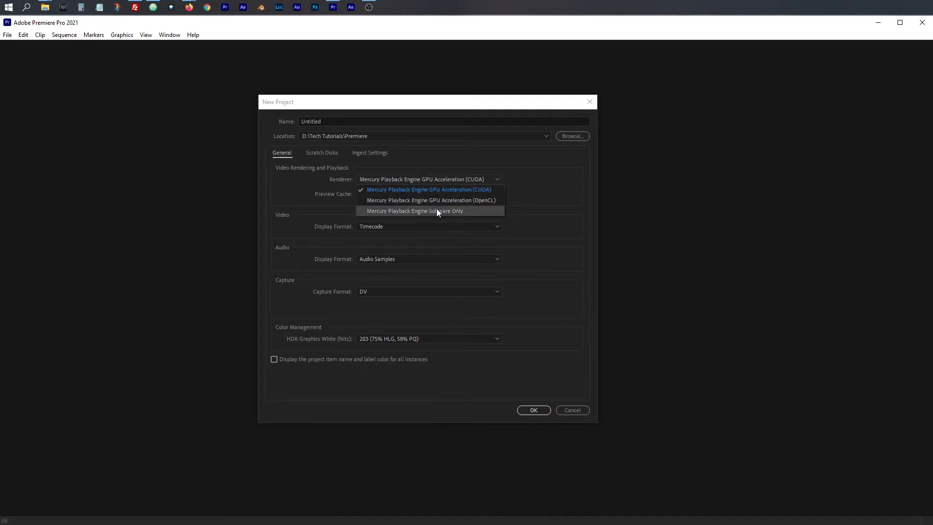
{"action": "left_click", "coordinate": [551, 180]}
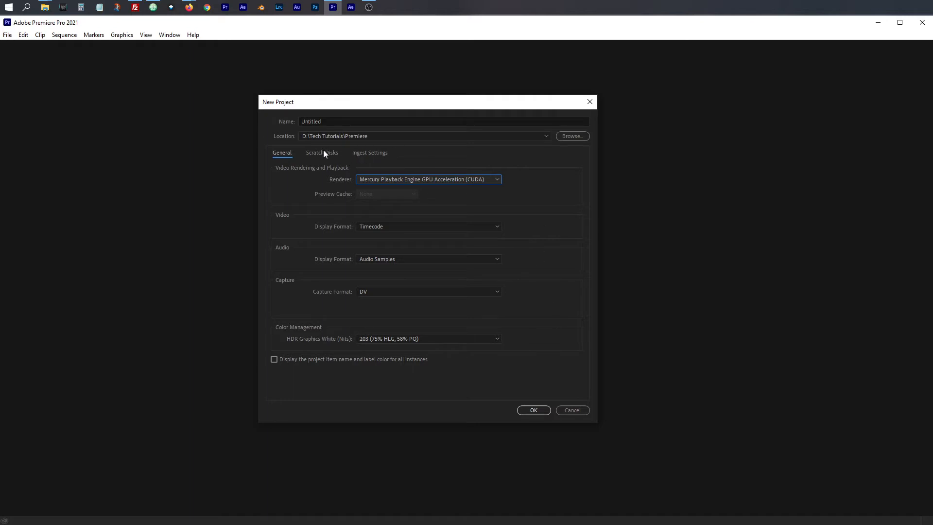
{"action": "left_click", "coordinate": [309, 155]}
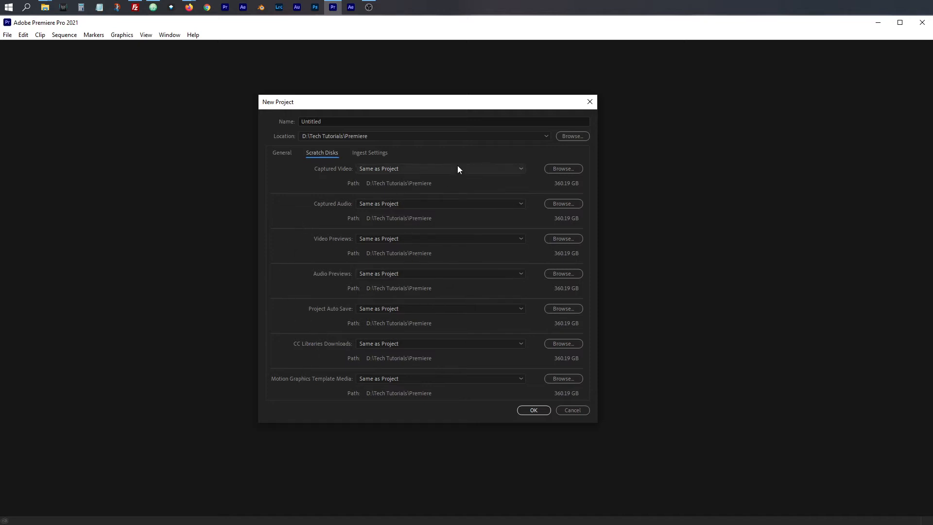
{"action": "left_click", "coordinate": [287, 153]}
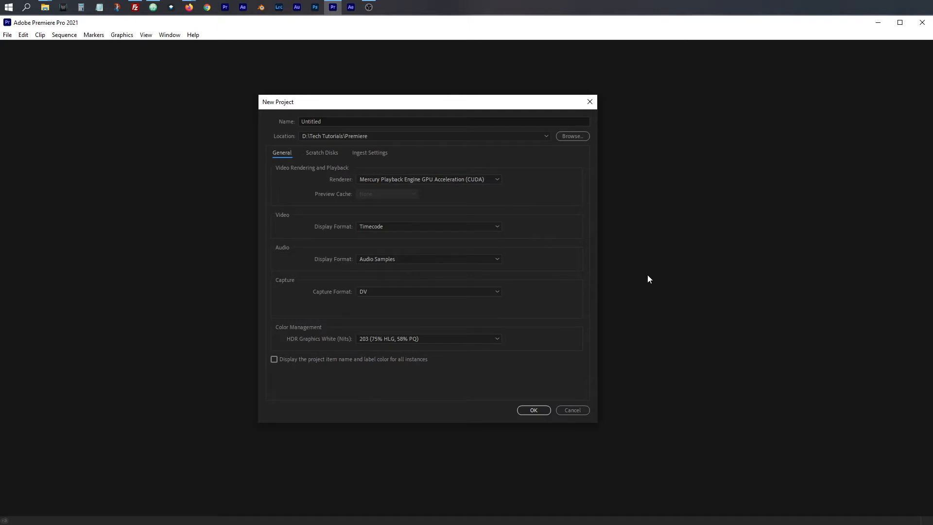
{"action": "left_click", "coordinate": [584, 411]}
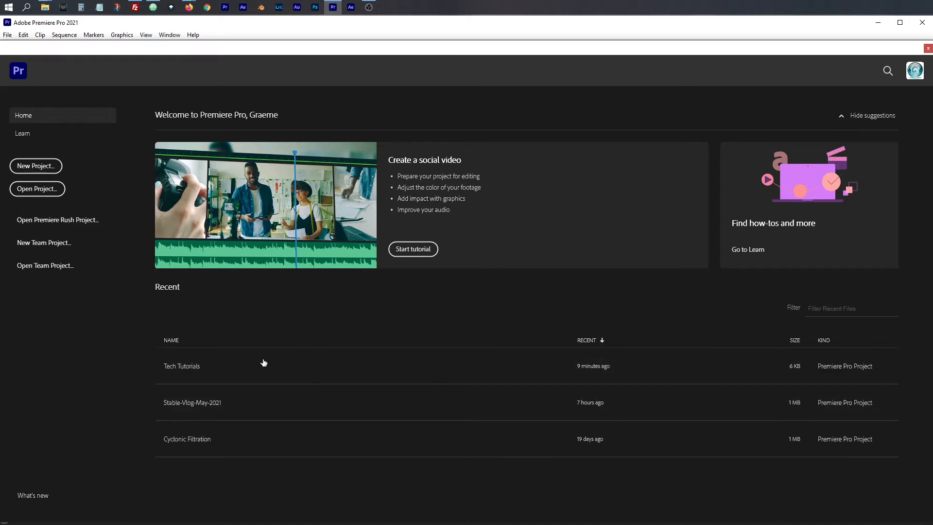
Open the recent Tech Tutorials project and compare its Color, Editing and Effects workspaces.
{"action": "left_click", "coordinate": [183, 366]}
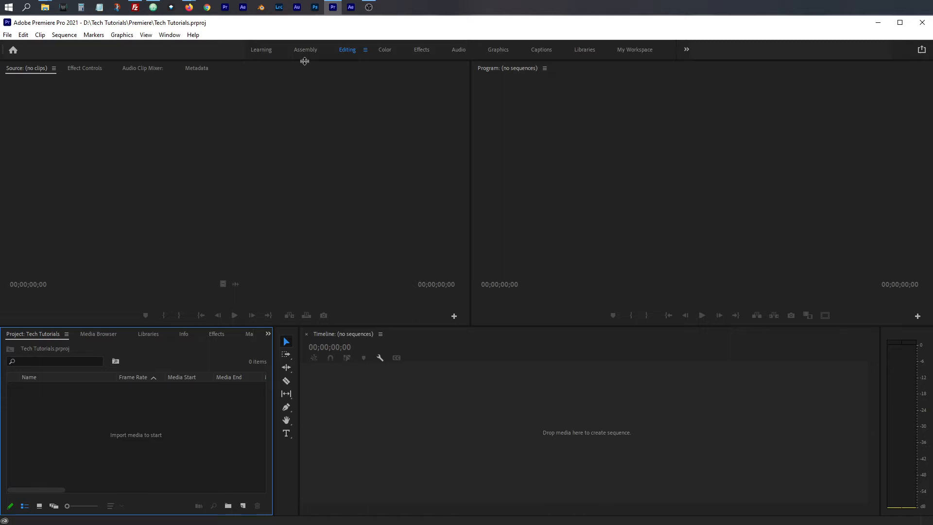
{"action": "left_click", "coordinate": [385, 50]}
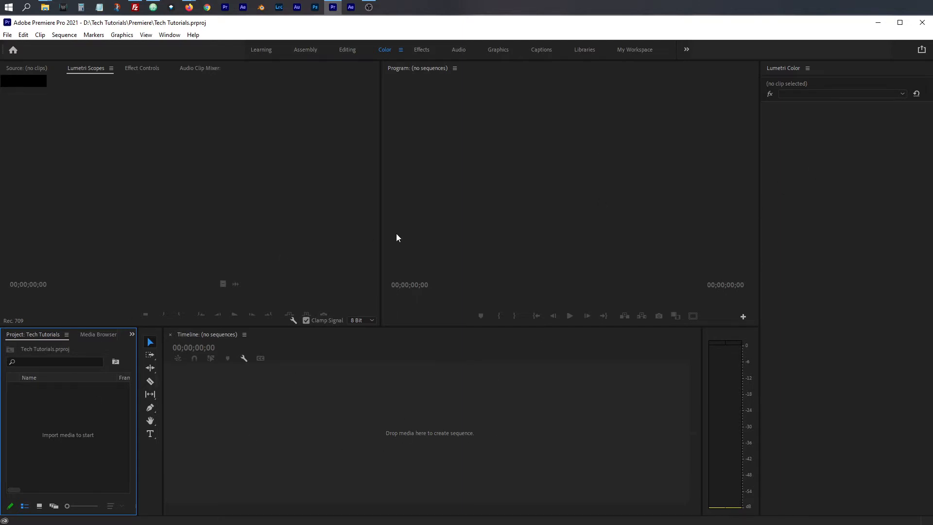
{"action": "left_click", "coordinate": [349, 48]}
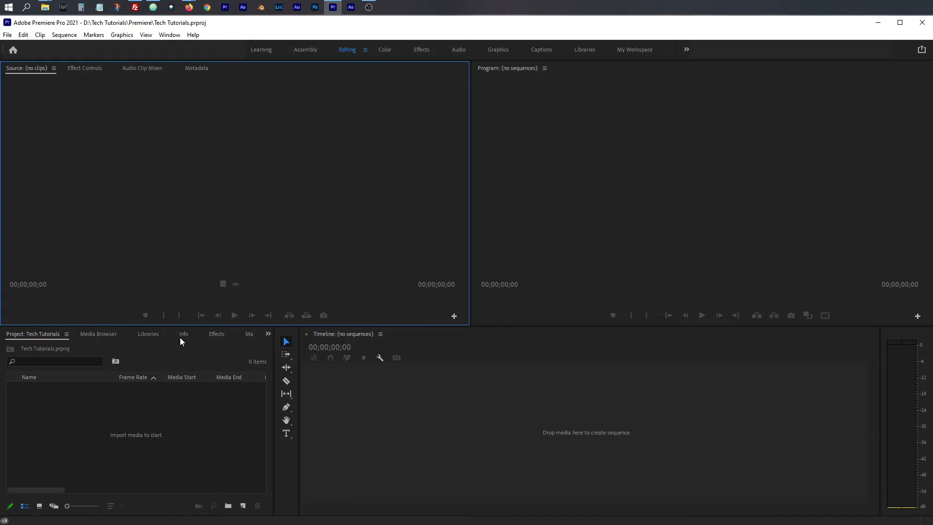
{"action": "left_click", "coordinate": [425, 50]}
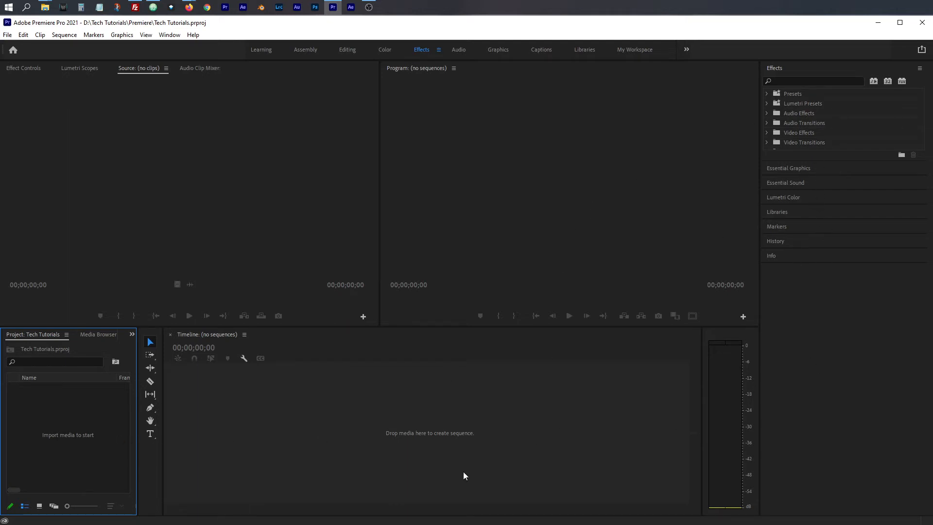
Switch to My Workspace and reorder the Project panel ahead of Effect Controls and Effects.
{"action": "left_click", "coordinate": [634, 49]}
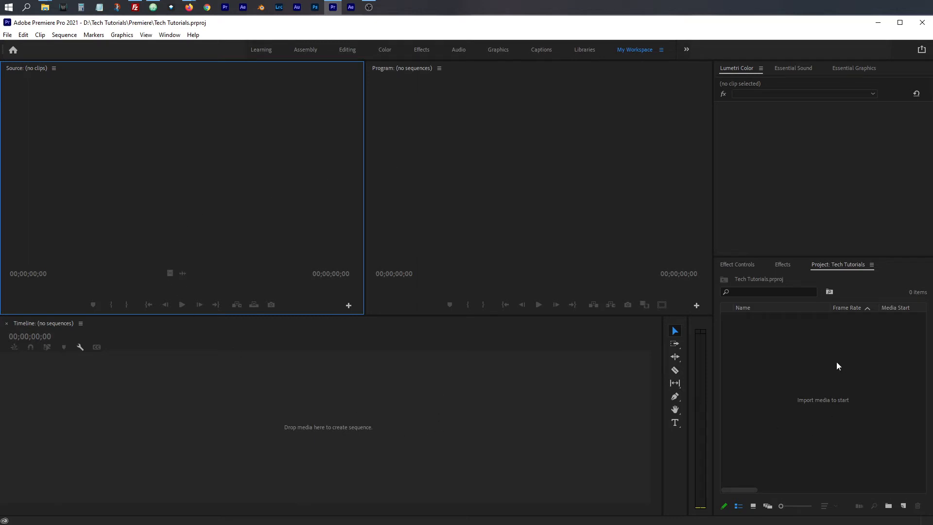
{"action": "left_click_drag", "start_coordinate": [827, 265], "coordinate": [732, 259]}
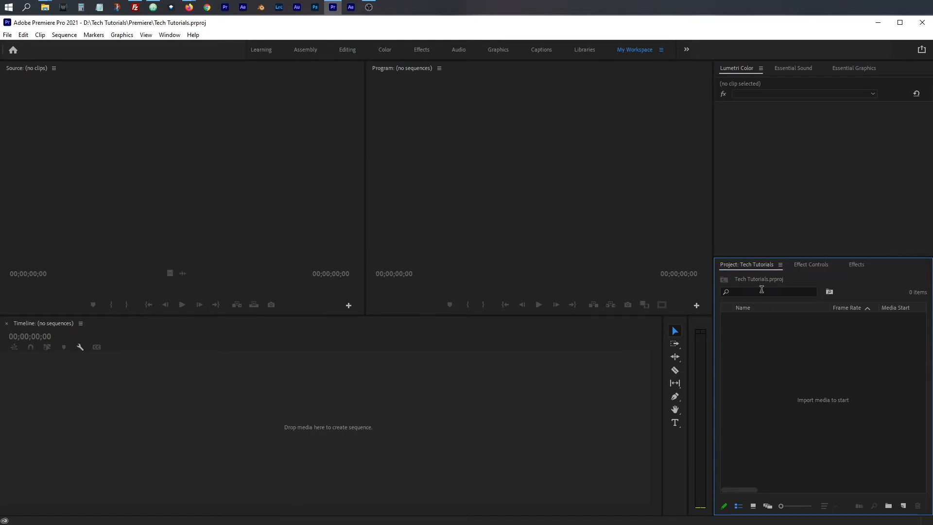
Look through the Effect Controls, Effects, Essential Sound and Essential Graphics panels, returning to Project and Lumetri Color.
{"action": "left_click", "coordinate": [820, 267]}
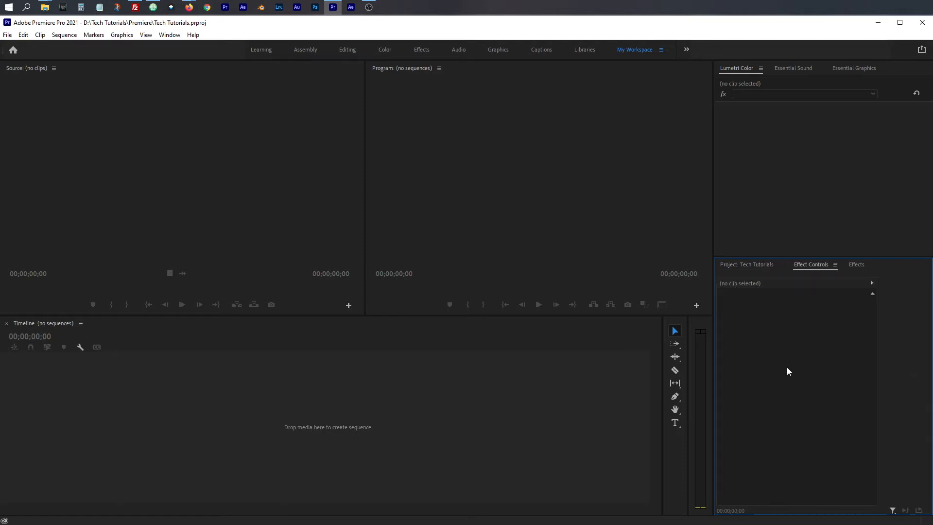
{"action": "left_click", "coordinate": [858, 266]}
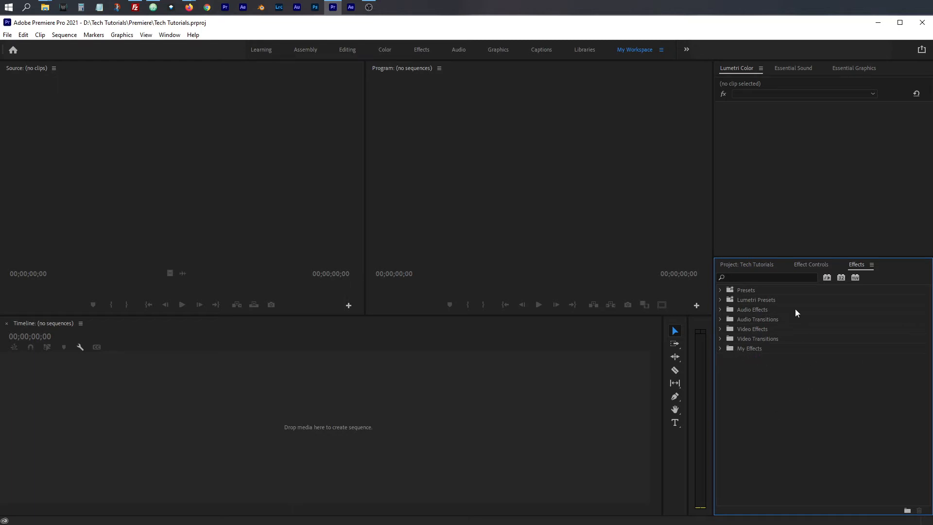
{"action": "left_click", "coordinate": [751, 266]}
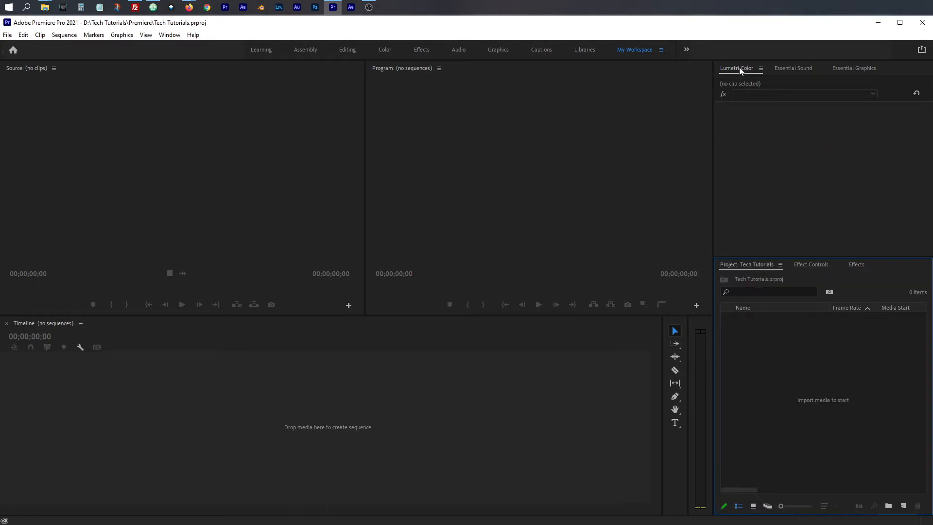
{"action": "left_click", "coordinate": [789, 70]}
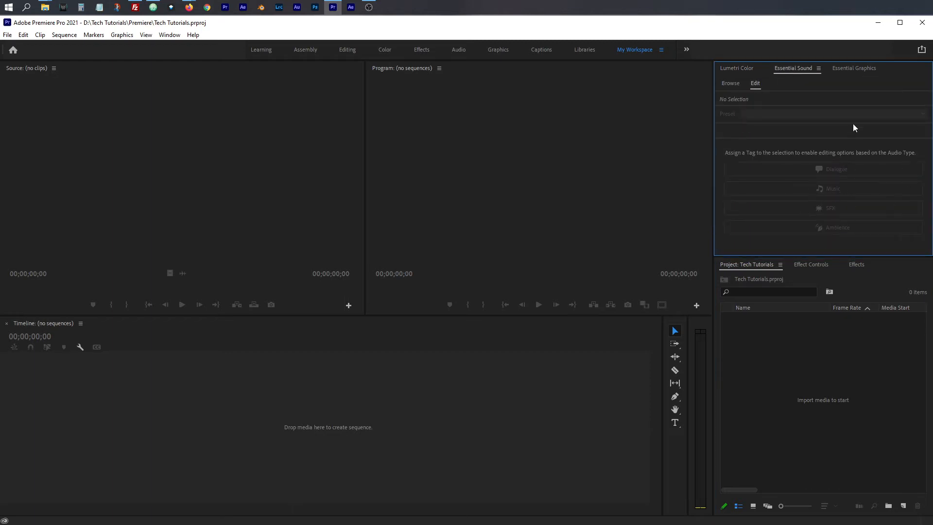
{"action": "left_click", "coordinate": [855, 69]}
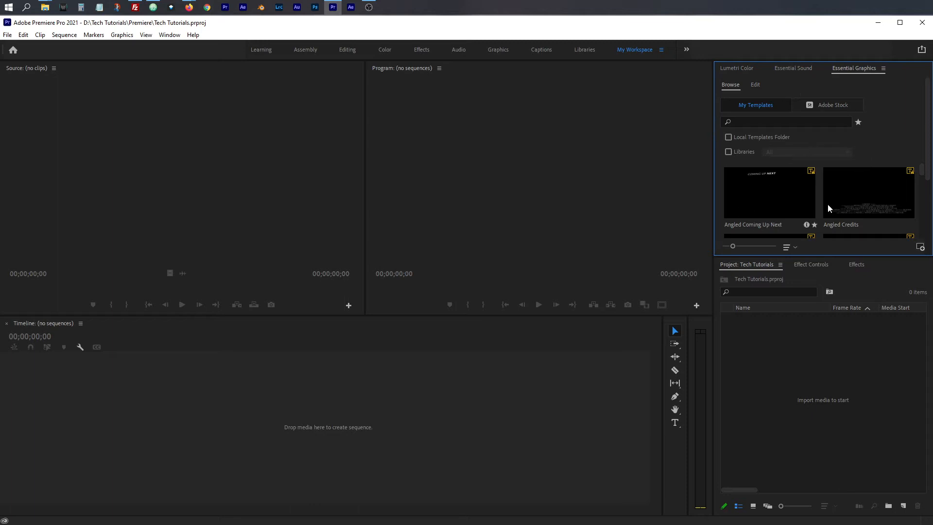
{"action": "left_click", "coordinate": [756, 86]}
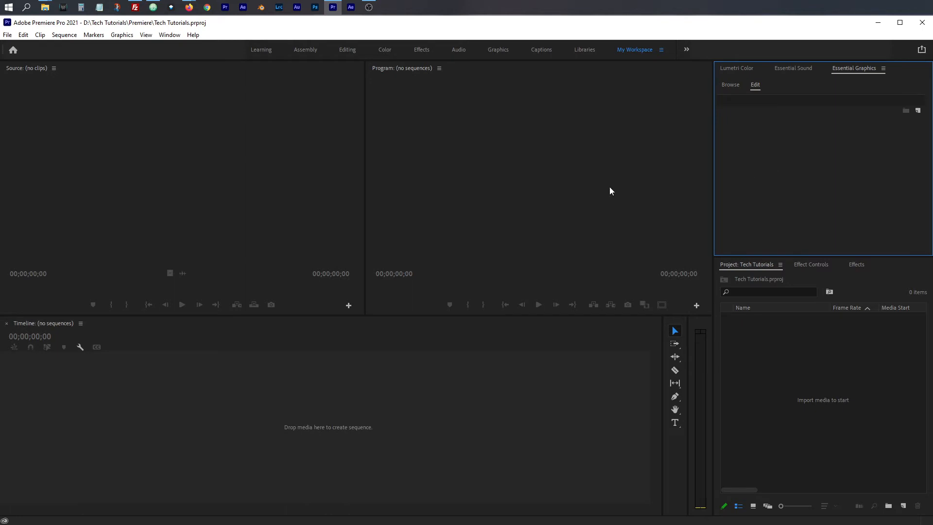
{"action": "left_click", "coordinate": [736, 86]}
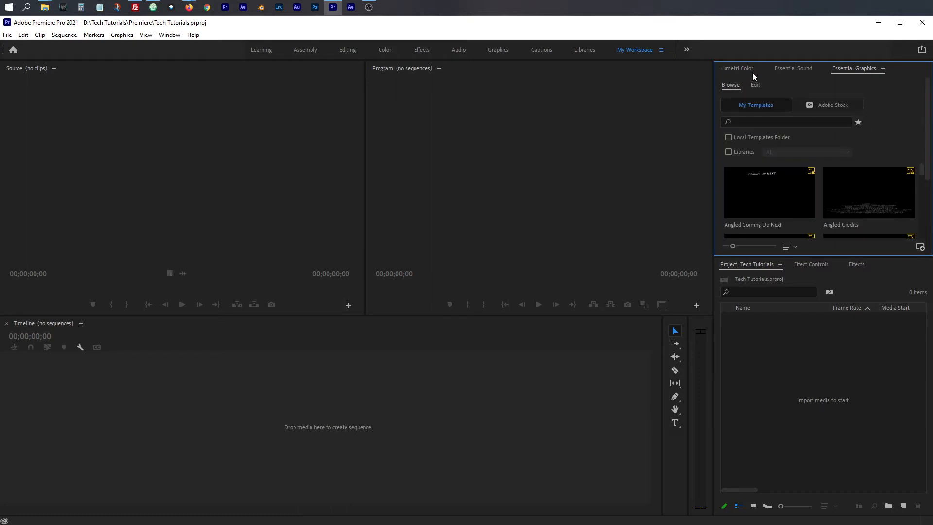
{"action": "left_click", "coordinate": [736, 68]}
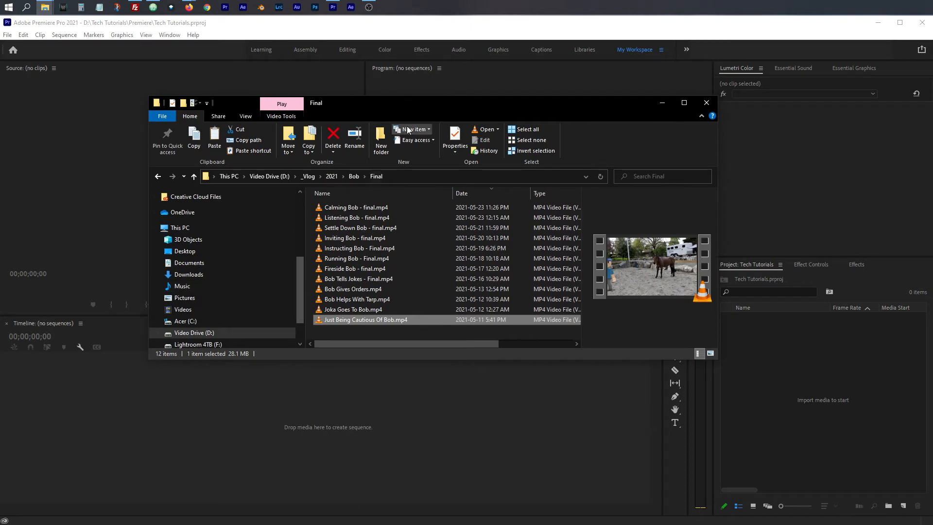
Import Just Being Cautious Of Bob.mp4 from the D: drive folder _Vlog\2021\Bob\Final into the project.
{"action": "left_click_drag", "start_coordinate": [381, 100], "coordinate": [379, 107]}
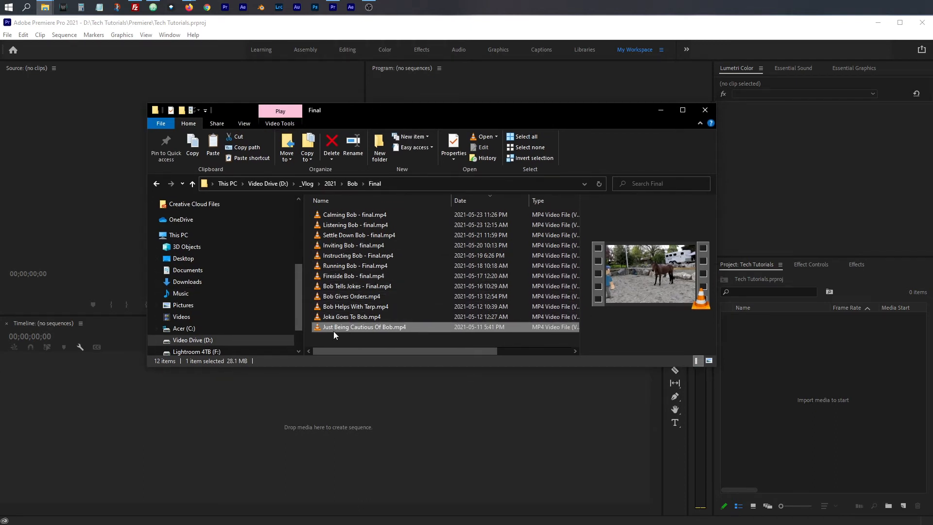
{"action": "left_click_drag", "start_coordinate": [334, 328], "coordinate": [824, 401]}
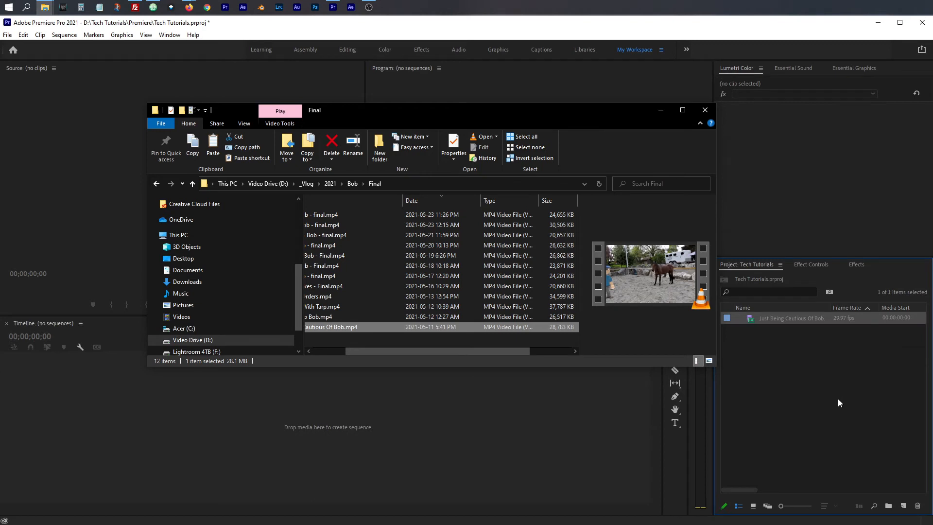
{"action": "left_click", "coordinate": [839, 398]}
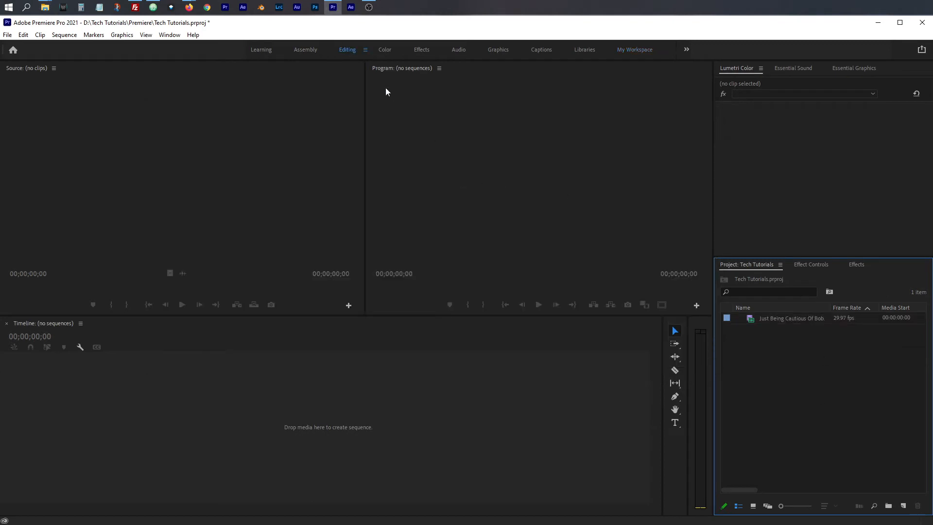
{"action": "key", "text": "alt+shift+0"}
{"action": "left_click", "coordinate": [687, 50]}
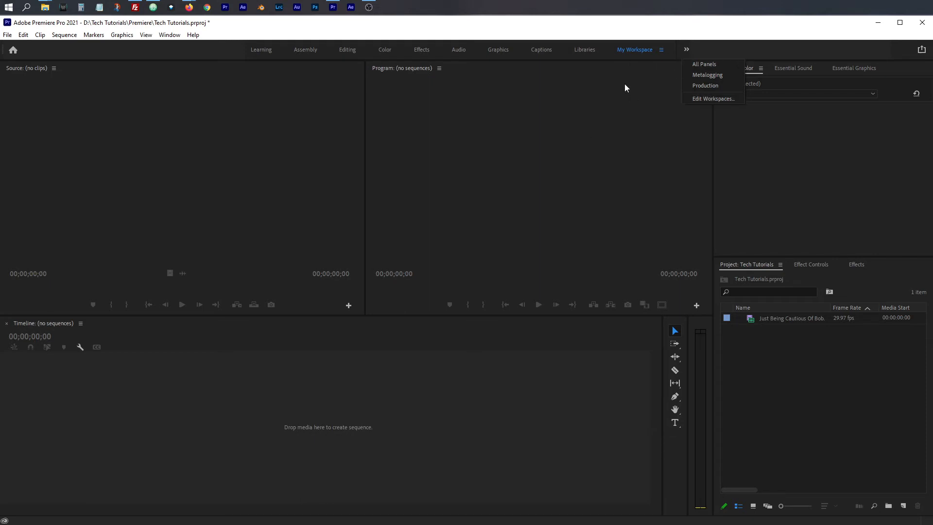
{"action": "left_click", "coordinate": [524, 217]}
{"action": "left_click", "coordinate": [193, 163]}
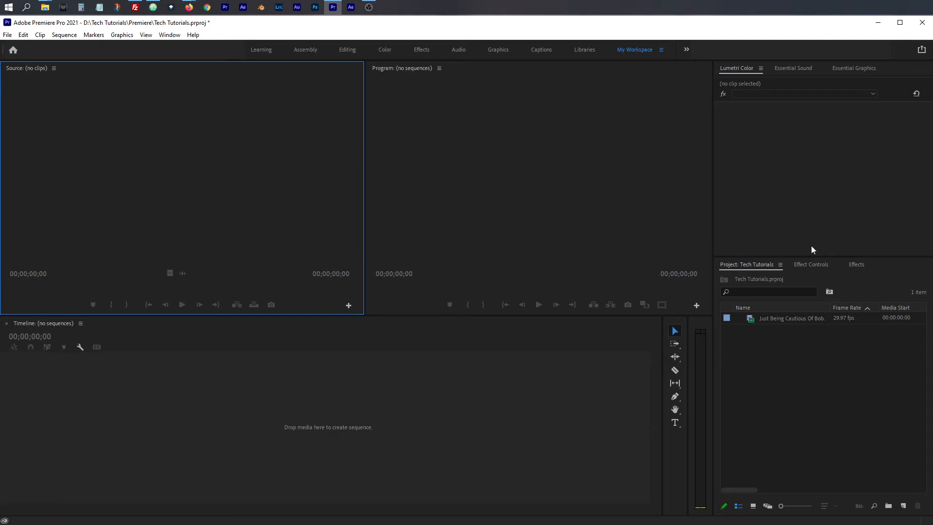
{"action": "left_click", "coordinate": [755, 392]}
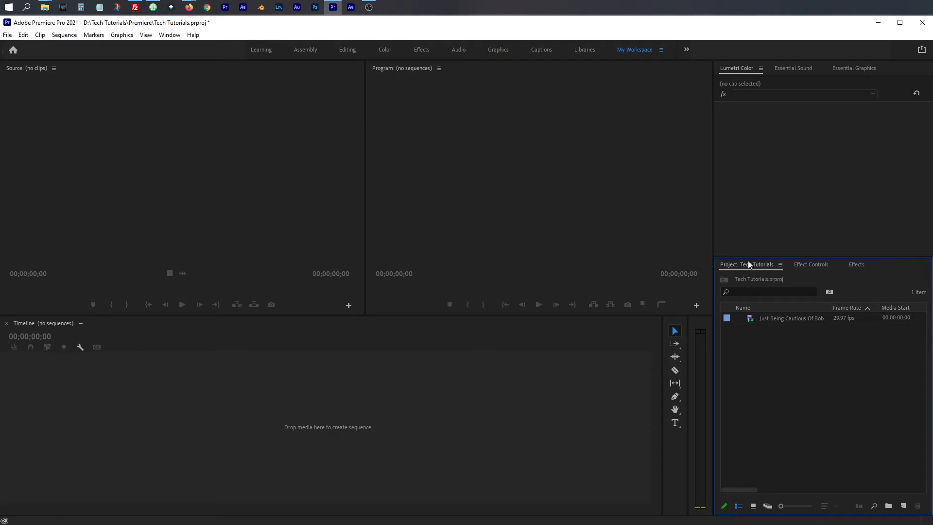
Open Just Being Cautious Of Bob.mp4 in the Source monitor and enlarge that monitor for a bigger preview.
{"action": "double_click", "coordinate": [749, 319]}
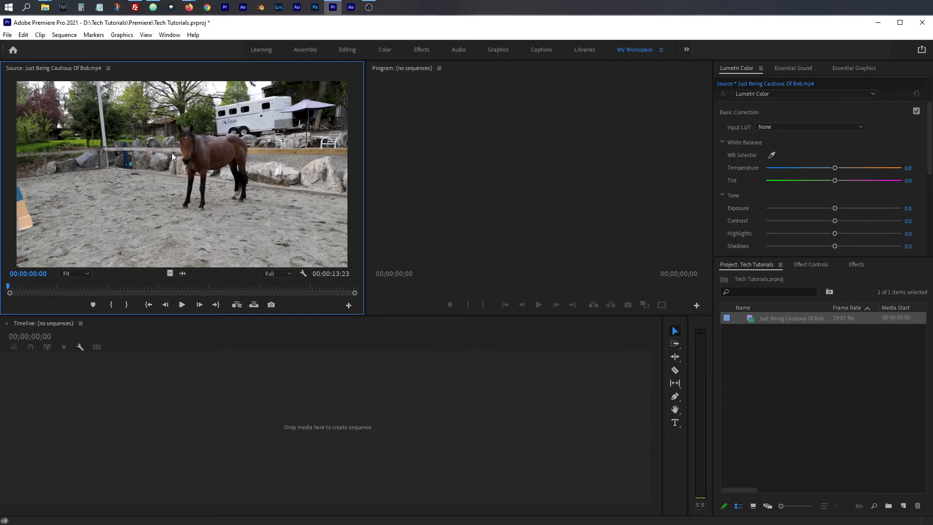
{"action": "left_click_drag", "start_coordinate": [386, 315], "coordinate": [404, 384]}
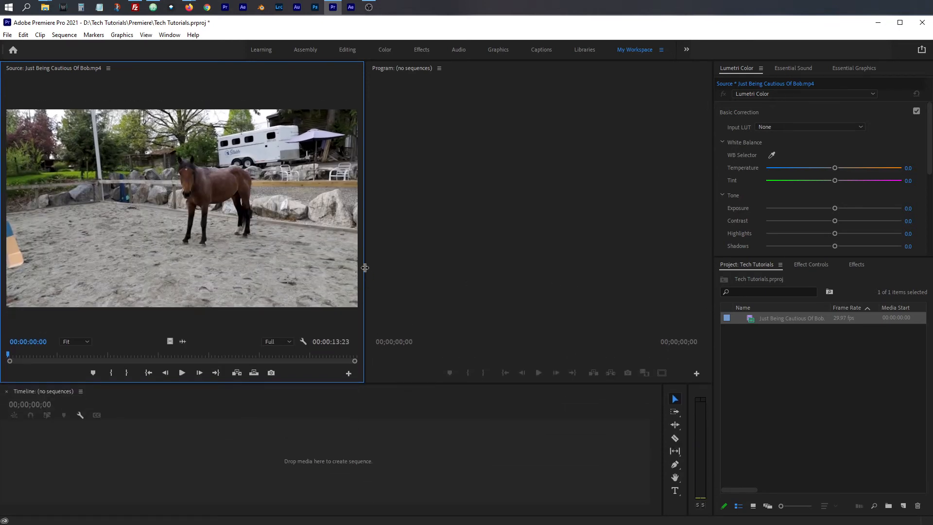
{"action": "left_click_drag", "start_coordinate": [365, 268], "coordinate": [581, 269]}
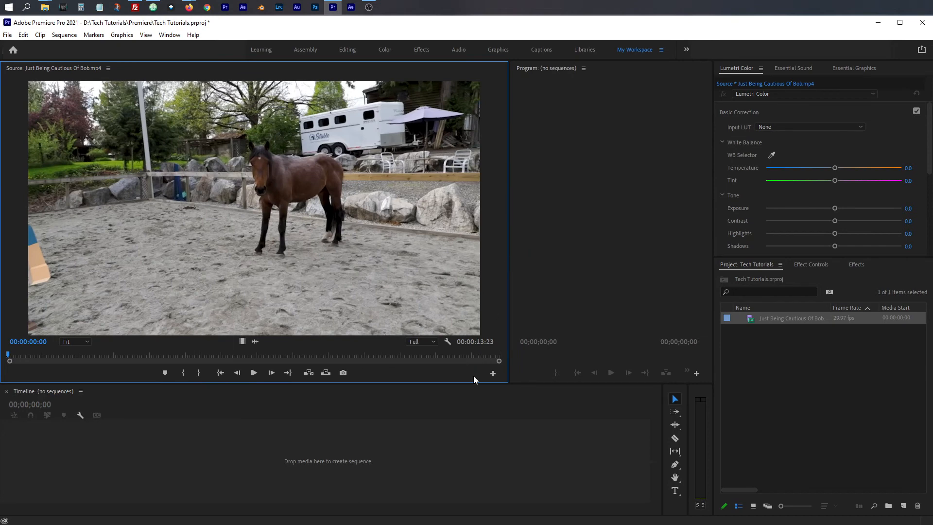
{"action": "left_click_drag", "start_coordinate": [470, 384], "coordinate": [471, 422]}
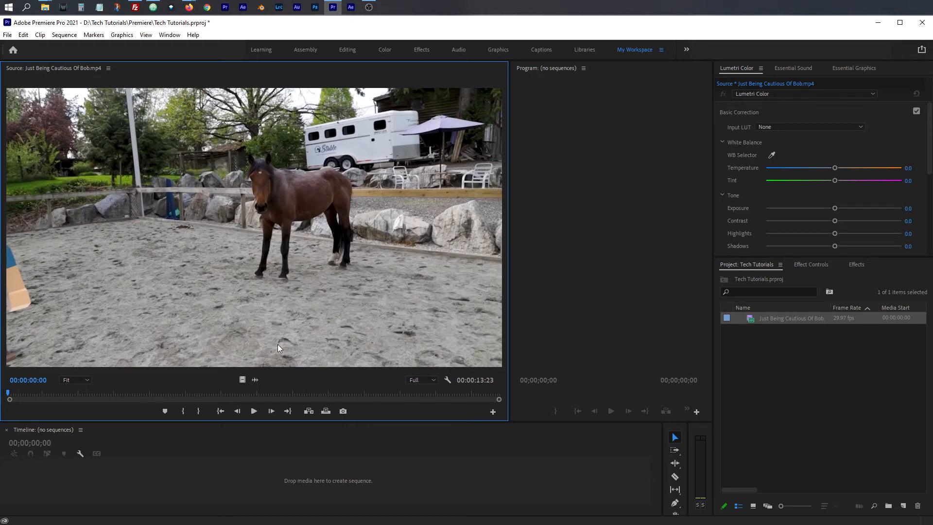
Play the source clip to 00:00:01:00, pause it and step back five frames to 00:00:00:25.
{"action": "left_click", "coordinate": [254, 411]}
{"action": "left_click", "coordinate": [254, 411]}
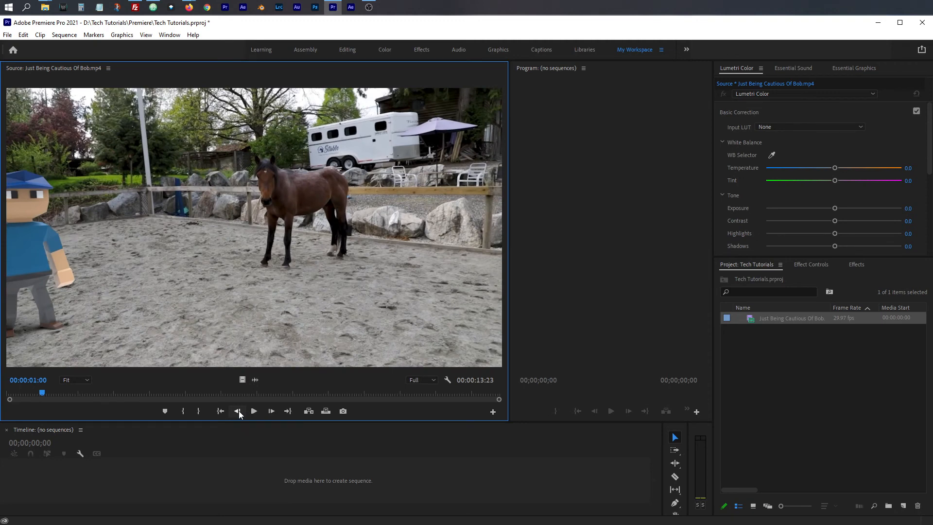
{"action": "left_click", "coordinate": [238, 411]}
{"action": "left_click", "coordinate": [238, 412]}
{"action": "left_click", "coordinate": [238, 412]}
{"action": "left_click", "coordinate": [239, 411]}
{"action": "left_click", "coordinate": [239, 411]}
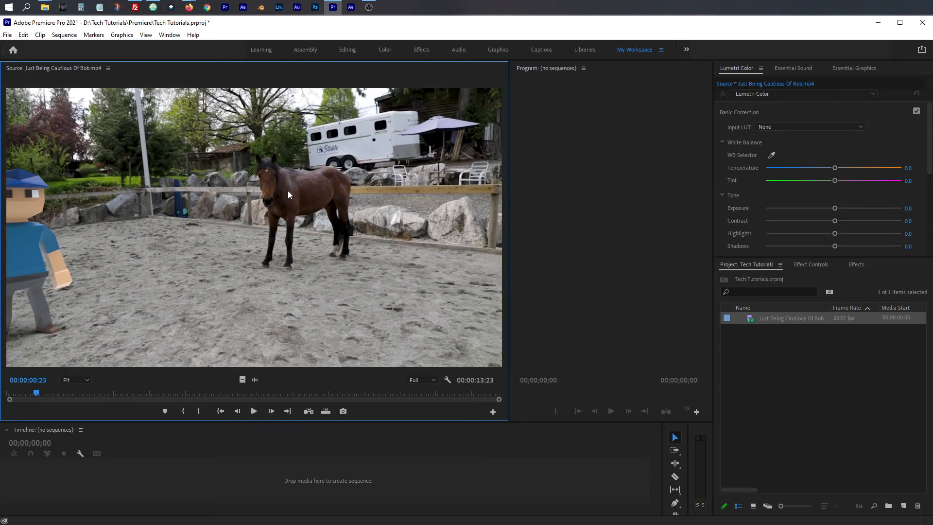
Enlarge the timeline and Program monitor areas, and create a sequence from the source clip in the empty timeline.
{"action": "left_click_drag", "start_coordinate": [500, 422], "coordinate": [500, 338]}
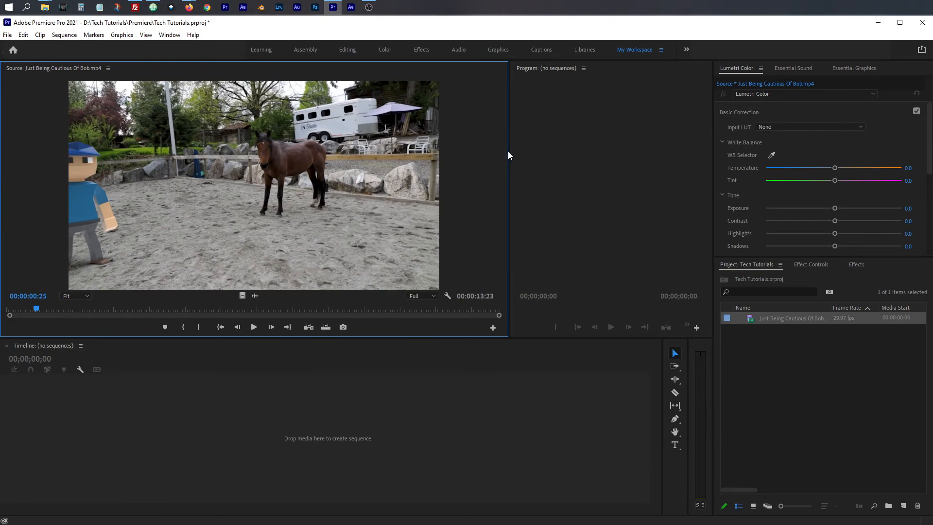
{"action": "left_click_drag", "start_coordinate": [508, 155], "coordinate": [427, 154]}
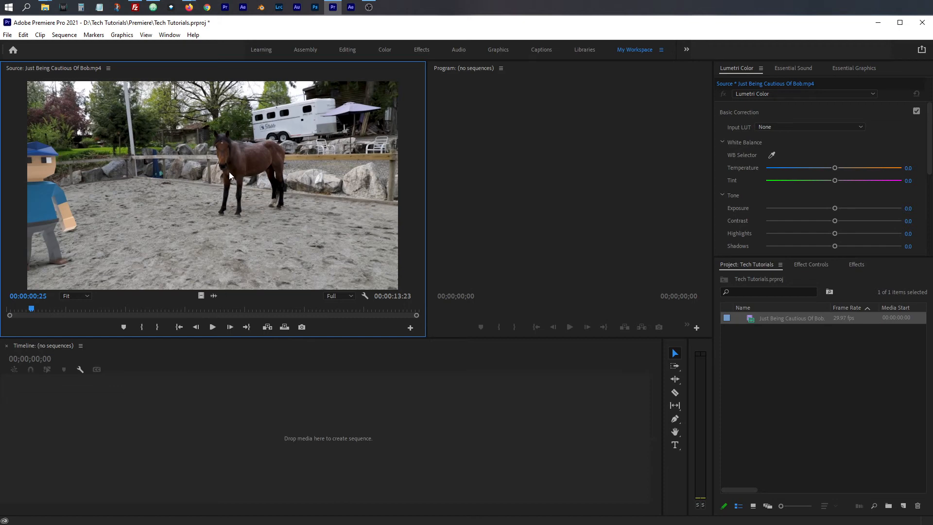
{"action": "left_click_drag", "start_coordinate": [230, 176], "coordinate": [307, 423]}
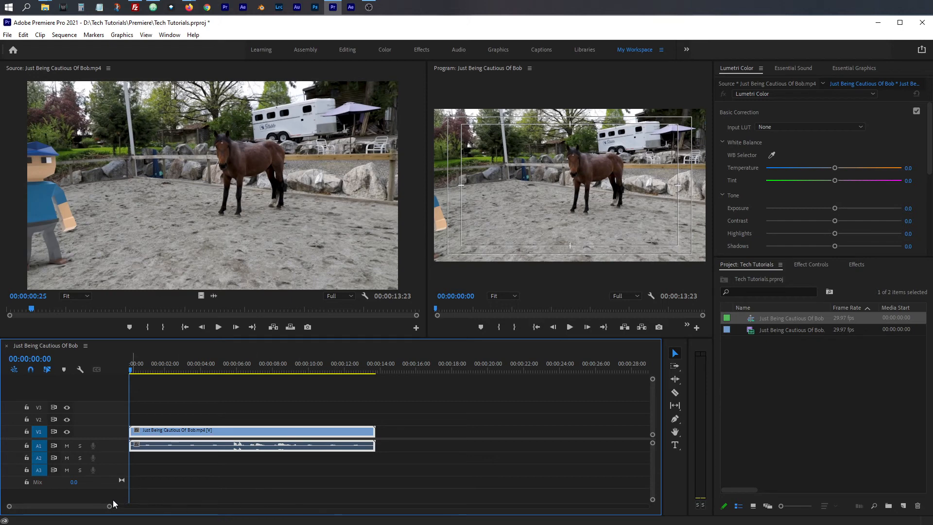
Preview the sequence by scrubbing to 00:00:09:20 and back, leaving the playhead at 00:00:04:00.
{"action": "mouse_move", "coordinate": [110, 506]}
{"action": "left_mouse_down"}
{"action": "mouse_move", "coordinate": [506, 519]}
{"action": "mouse_move", "coordinate": [232, 498]}
{"action": "mouse_move", "coordinate": [39, 511]}
{"action": "mouse_move", "coordinate": [93, 508]}
{"action": "left_mouse_up"}
{"action": "left_click_drag", "start_coordinate": [199, 369], "coordinate": [395, 371]}
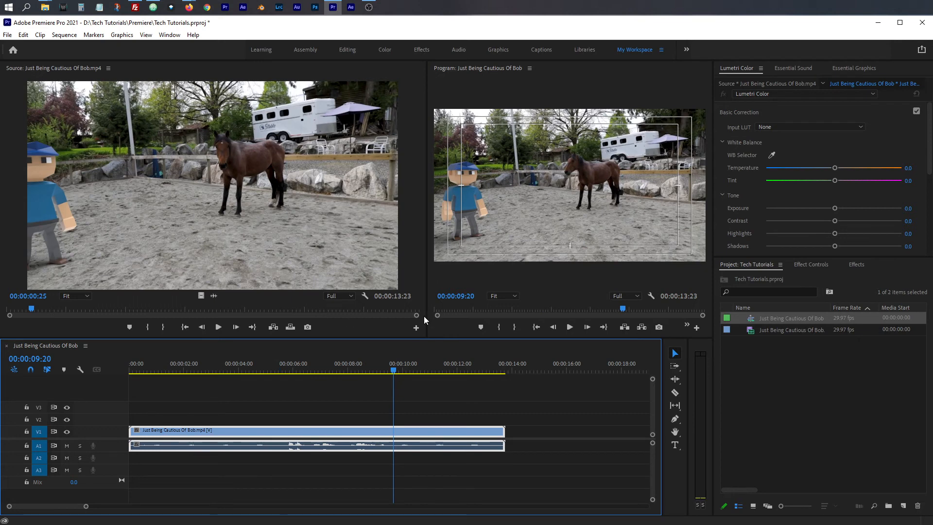
{"action": "left_click_drag", "start_coordinate": [394, 371], "coordinate": [240, 369]}
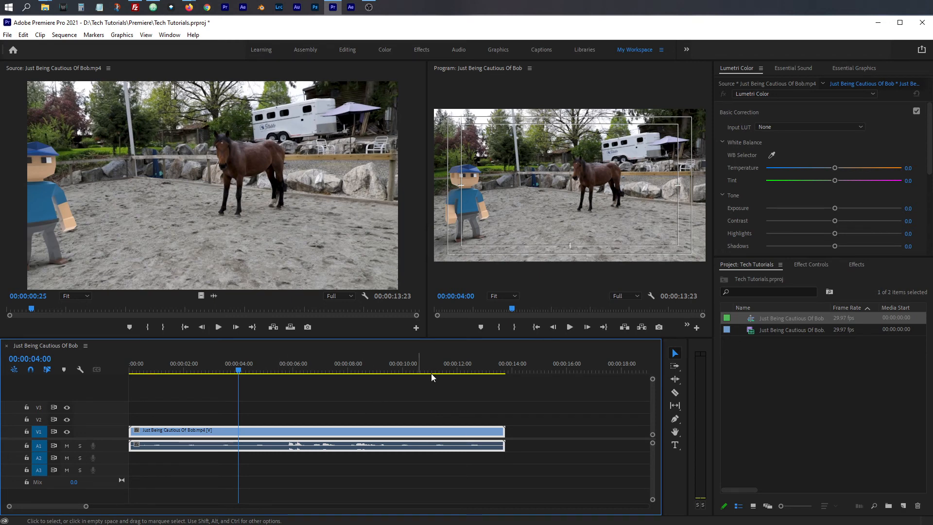
{"action": "left_click", "coordinate": [903, 507]}
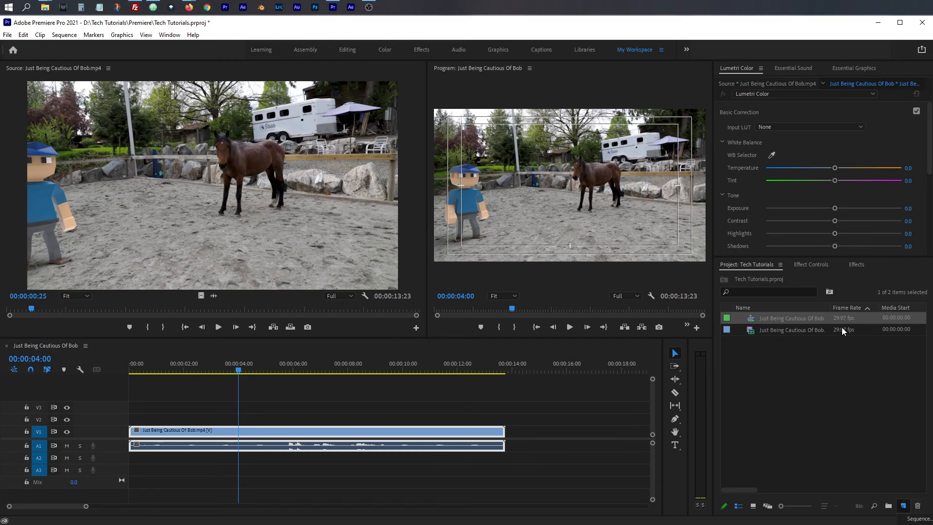
{"action": "left_click", "coordinate": [880, 424]}
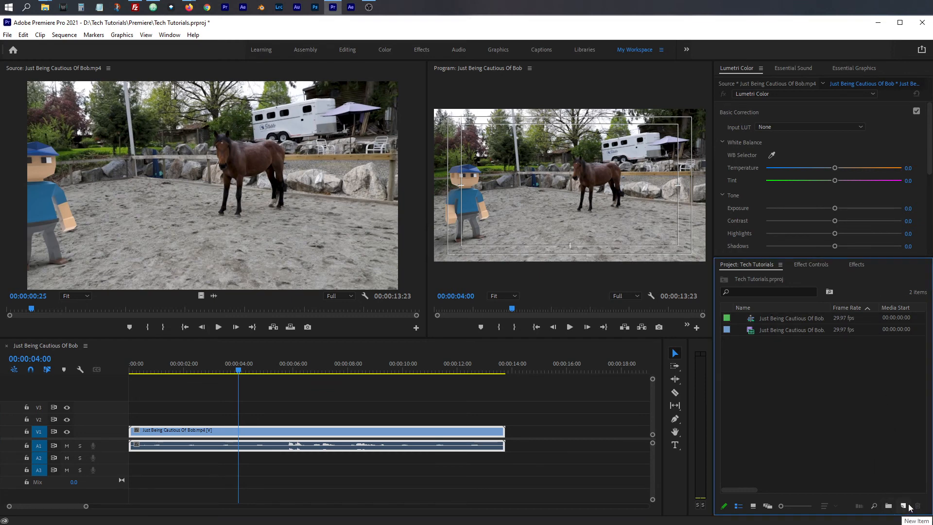
{"action": "left_click", "coordinate": [906, 507]}
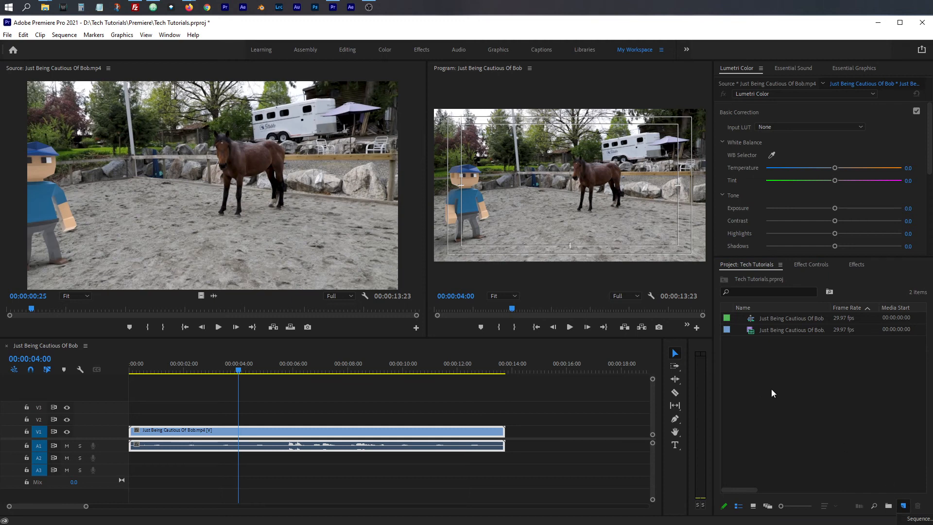
{"action": "left_click", "coordinate": [836, 410]}
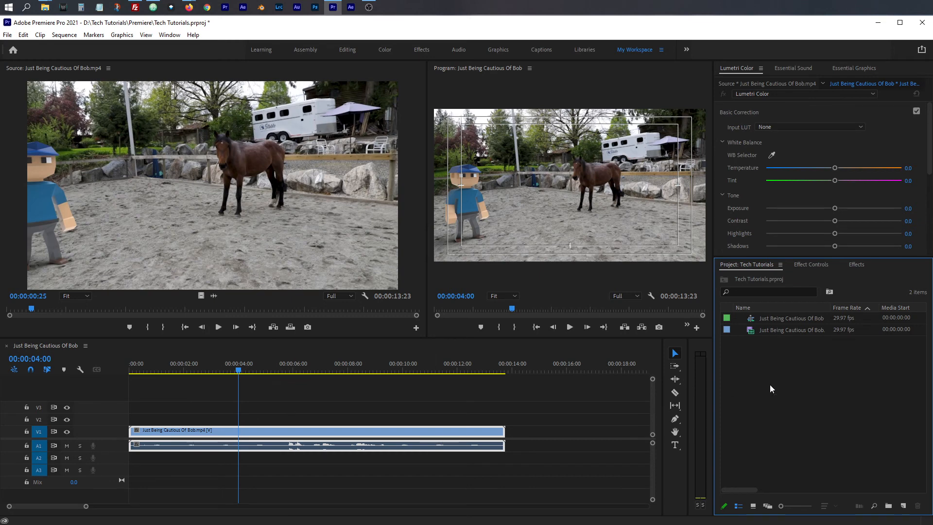
{"action": "left_click", "coordinate": [754, 323]}
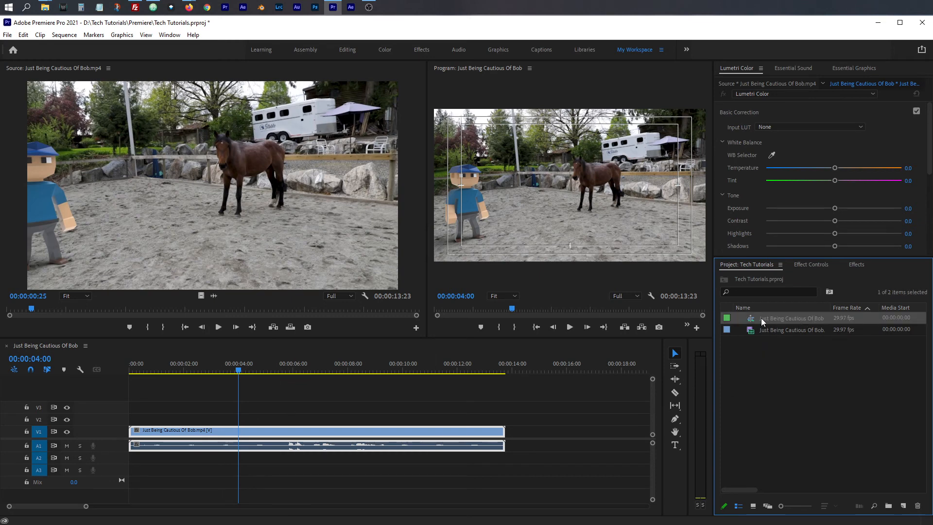
{"action": "left_click", "coordinate": [770, 319]}
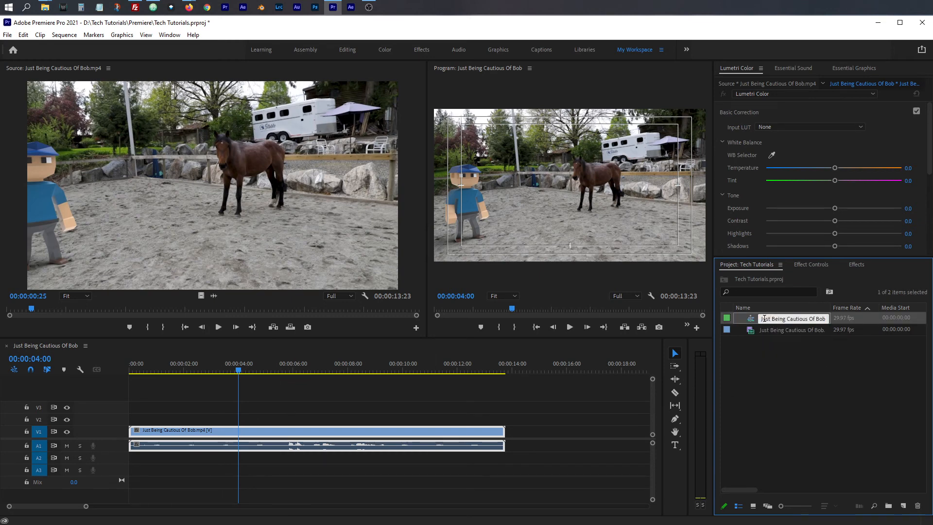
{"action": "left_click", "coordinate": [773, 374]}
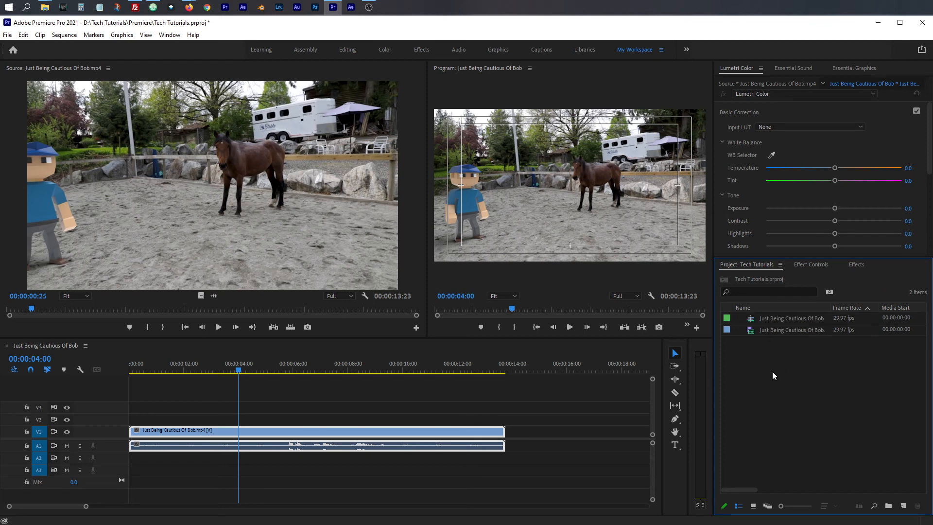
Close the Just Being Cautious Of Bob sequence in the timeline and reopen it from the project items.
{"action": "double_click", "coordinate": [751, 318]}
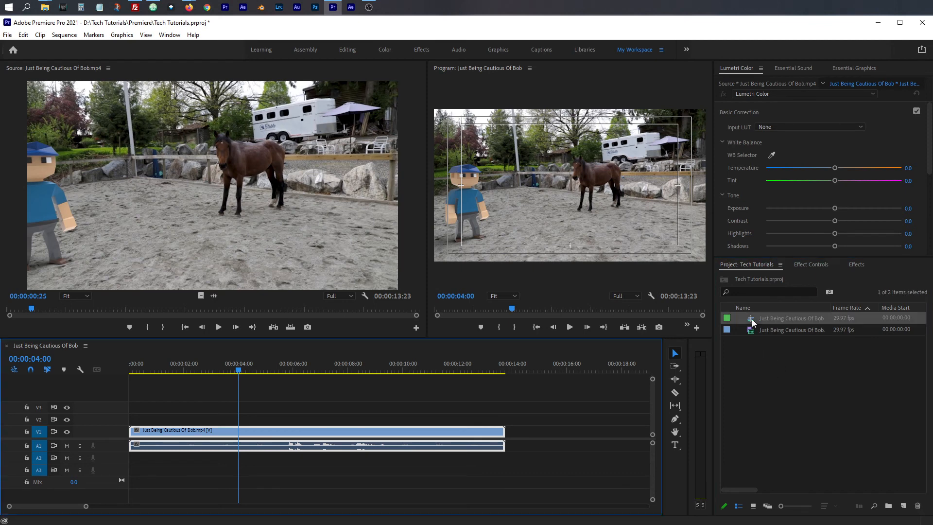
{"action": "left_click", "coordinate": [6, 345]}
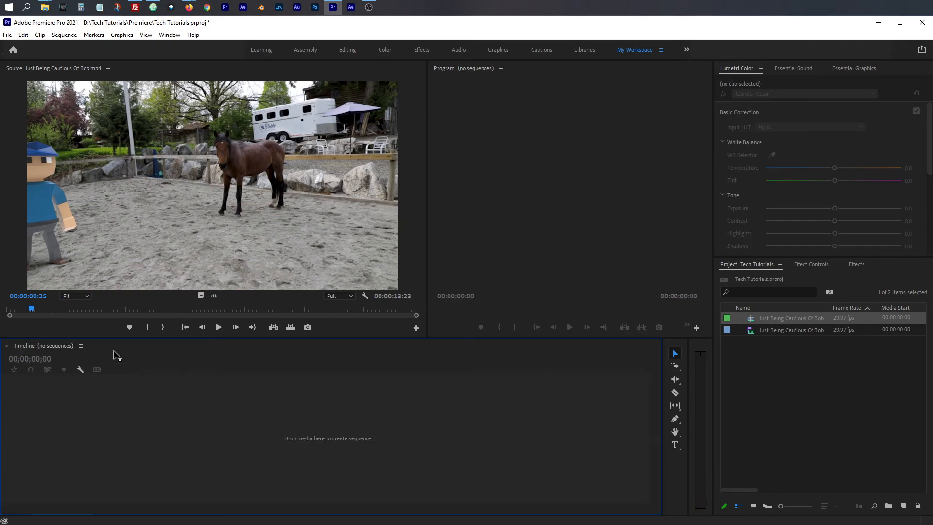
{"action": "double_click", "coordinate": [755, 318]}
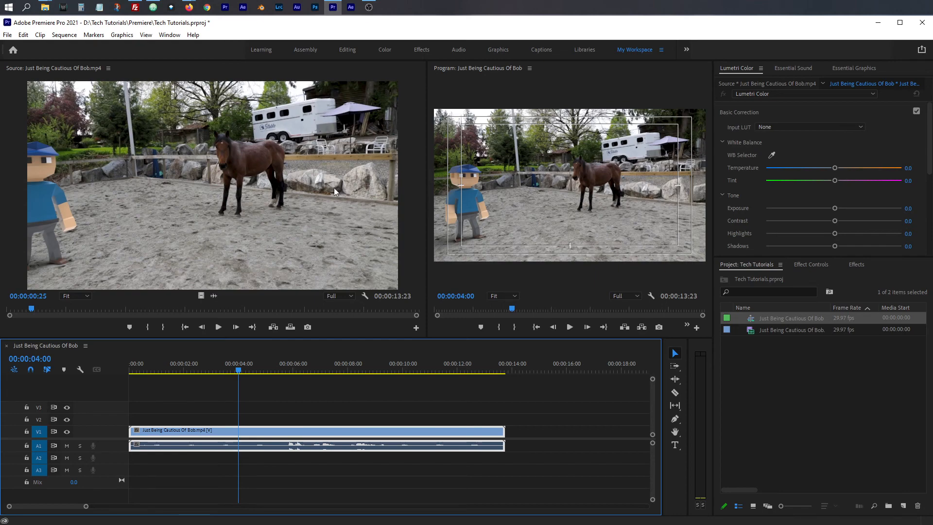
Enlarge the Program monitor and set the clip's Lumetri Temperature to -0.7, Tint to 1.4, Exposure to 0.2 and Contrast to 15.0.
{"action": "left_click_drag", "start_coordinate": [426, 130], "coordinate": [243, 133]}
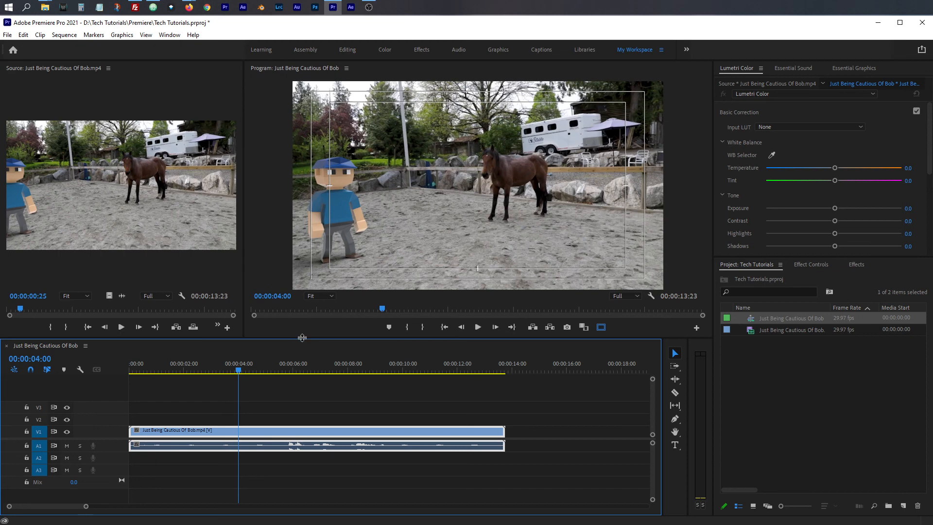
{"action": "left_click_drag", "start_coordinate": [299, 338], "coordinate": [299, 375]}
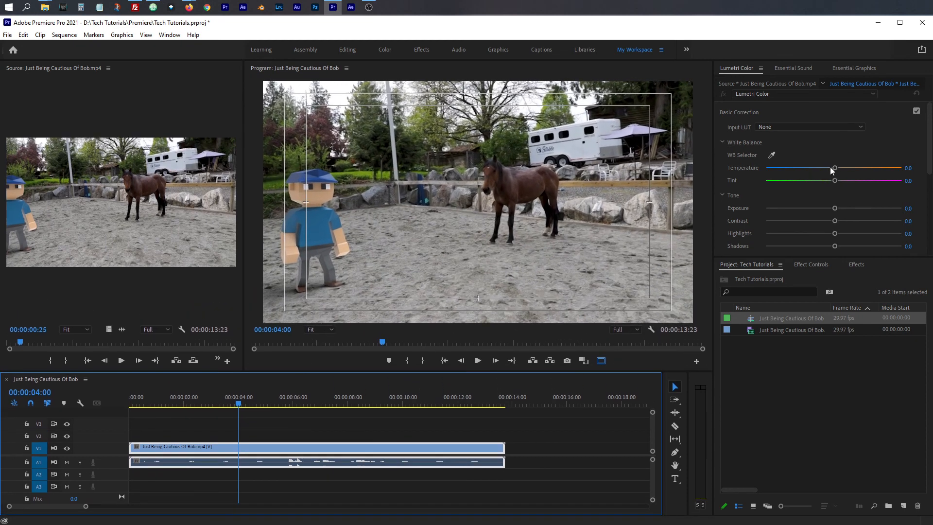
{"action": "left_click_drag", "start_coordinate": [832, 169], "coordinate": [848, 222]}
{"action": "scroll", "coordinate": [836, 201], "scroll_direction": "down", "scroll_amount": 5}
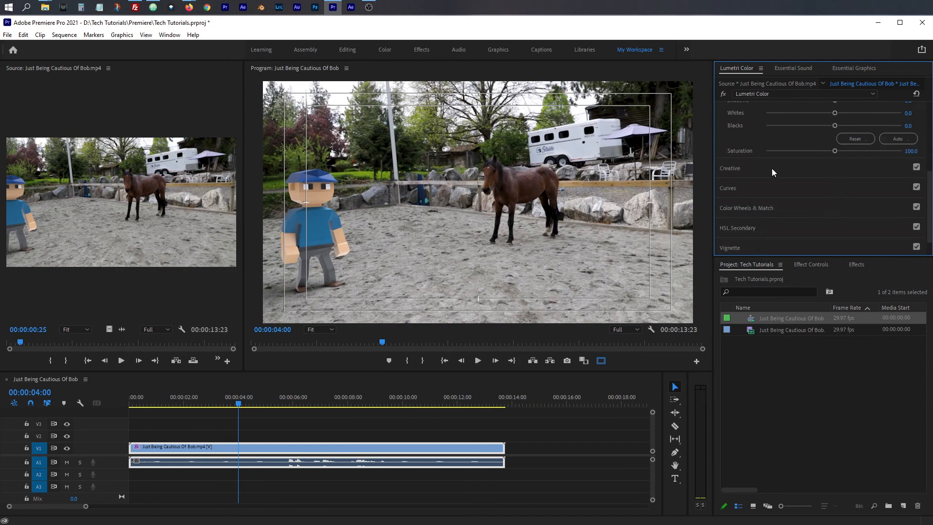
{"action": "scroll", "coordinate": [767, 167], "scroll_direction": "down", "scroll_amount": 1}
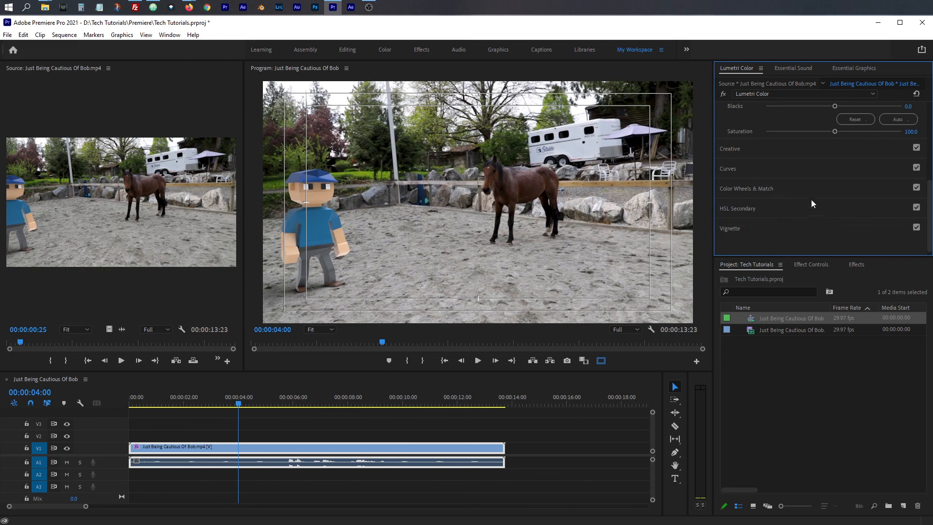
{"action": "scroll", "coordinate": [802, 206], "scroll_direction": "up", "scroll_amount": 5}
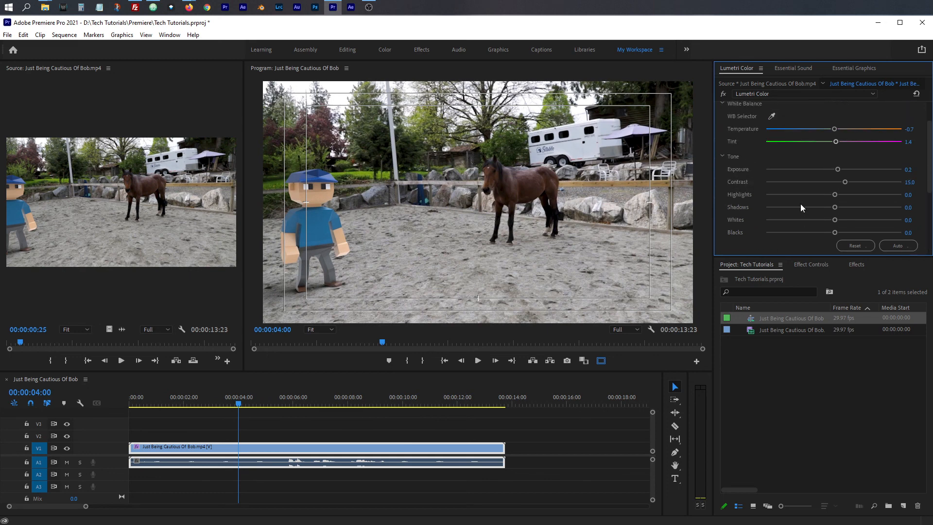
{"action": "scroll", "coordinate": [801, 208], "scroll_direction": "up", "scroll_amount": 1}
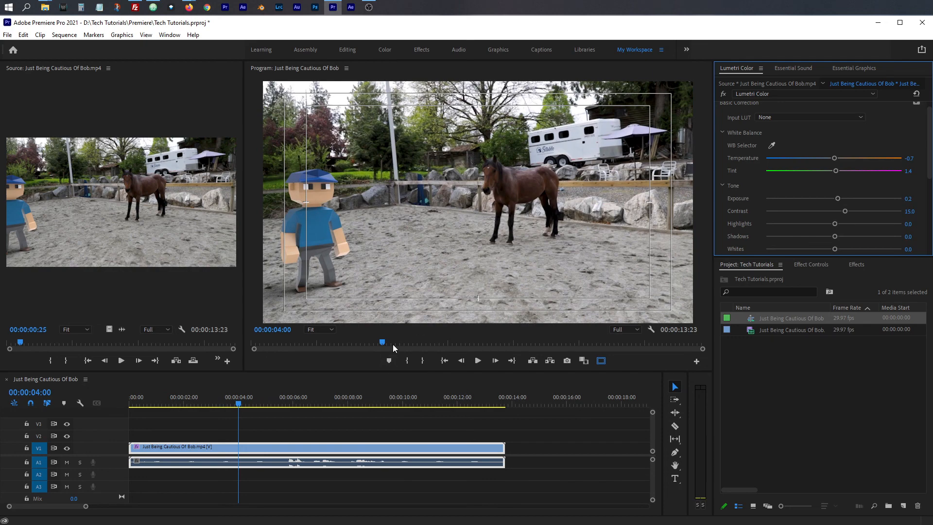
Scrub through the color-corrected sequence in the Program monitor, leaving the playhead at 00:00:06:22.
{"action": "left_click_drag", "start_coordinate": [382, 344], "coordinate": [526, 342]}
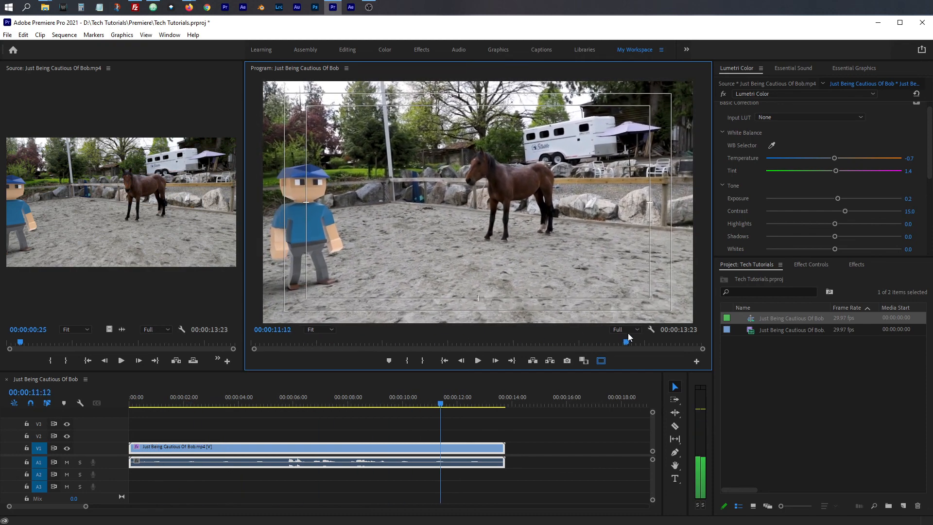
{"action": "left_click_drag", "start_coordinate": [525, 341], "coordinate": [473, 343]}
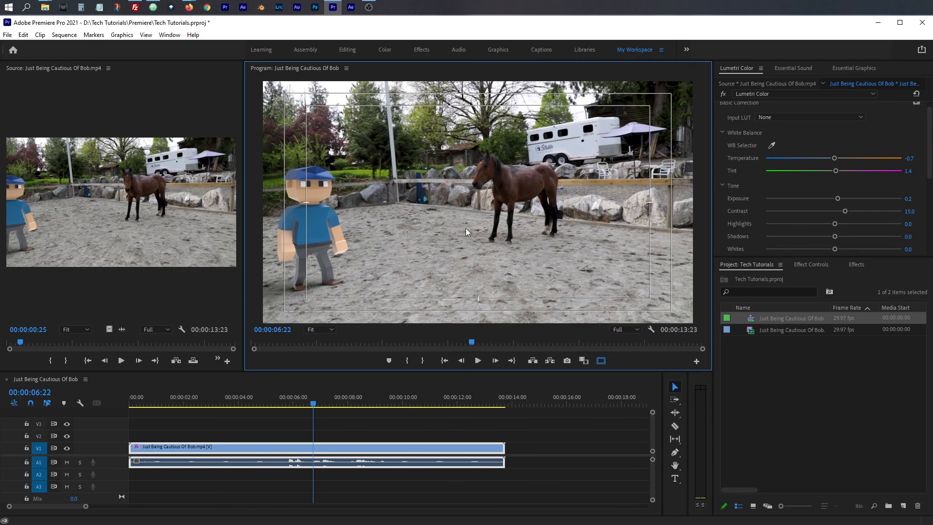